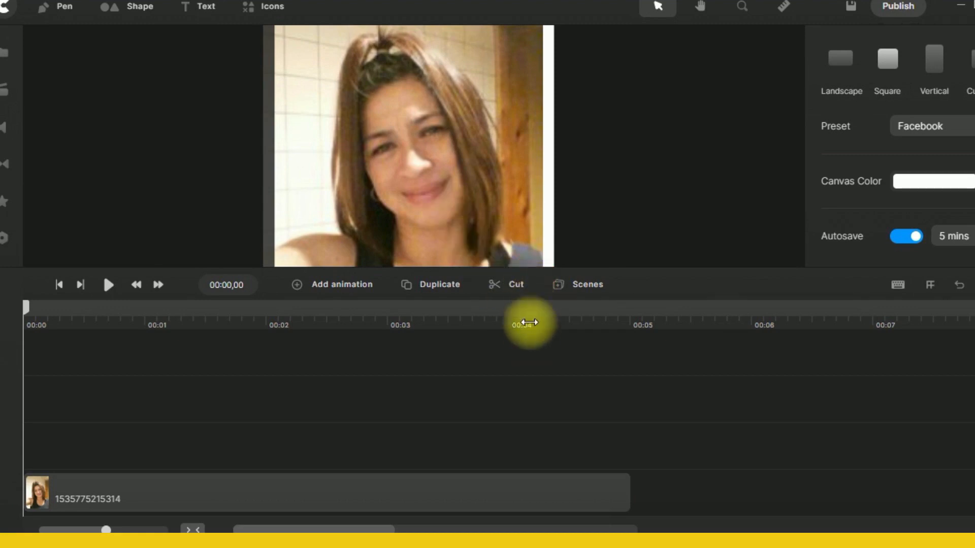
# - Enlarge the canvas preview area and shift the portrait photo slightly downward so the whole head fits on the canvas
pyautogui.moveTo(531, 265); pyautogui.dragTo(531, 350)
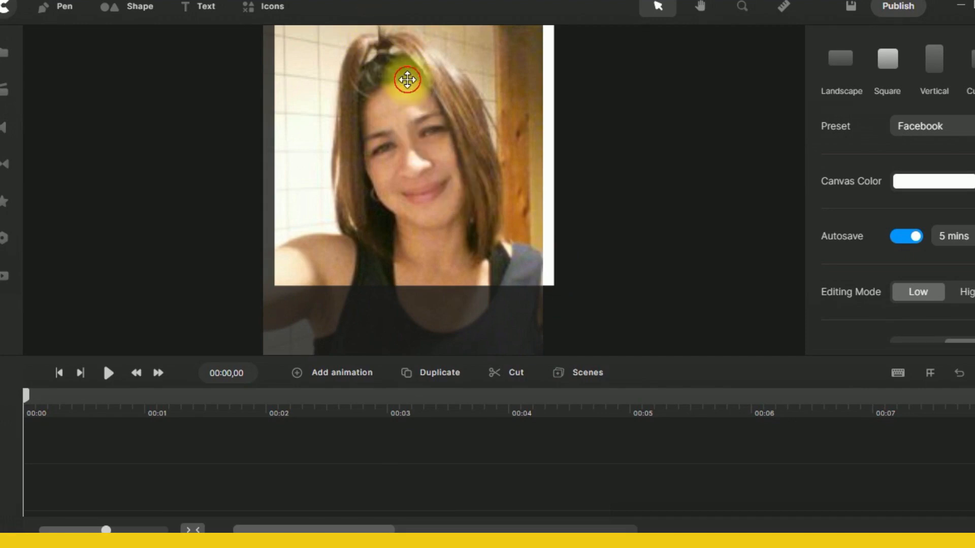
pyautogui.click(407, 79)
pyautogui.moveTo(407, 92); pyautogui.dragTo(408, 103)
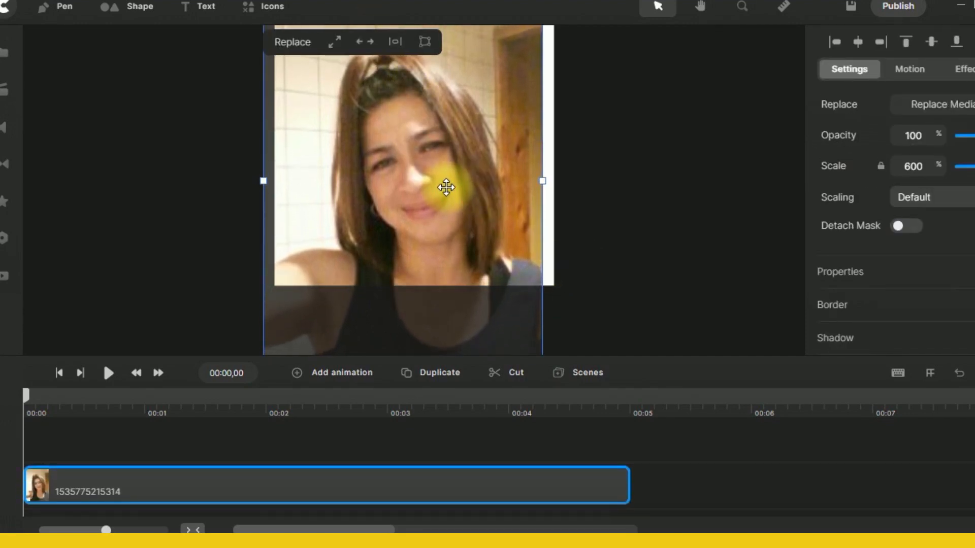
pyautogui.click(583, 181)
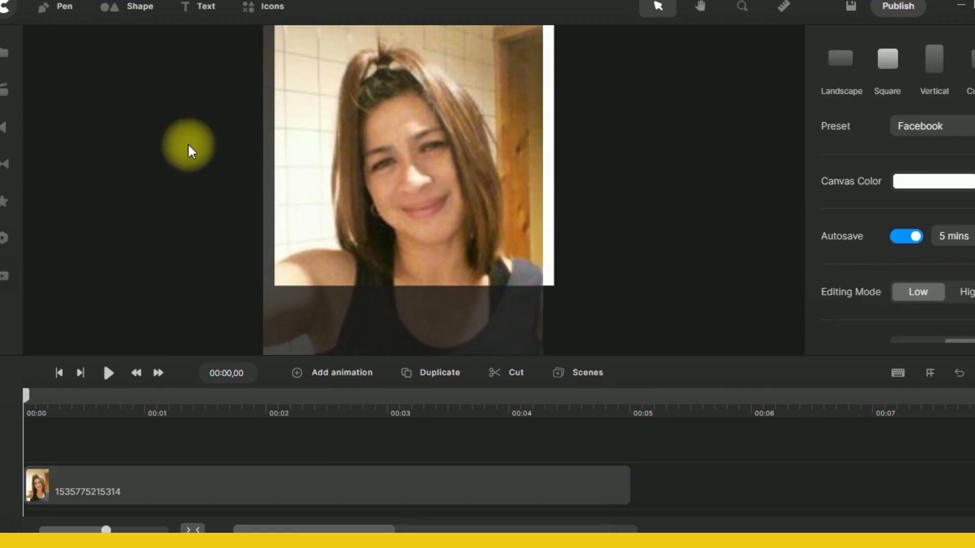
# - Start a Pen path at the neck and trace the outer hair edge up the left side of the head
pyautogui.click(56, 9)
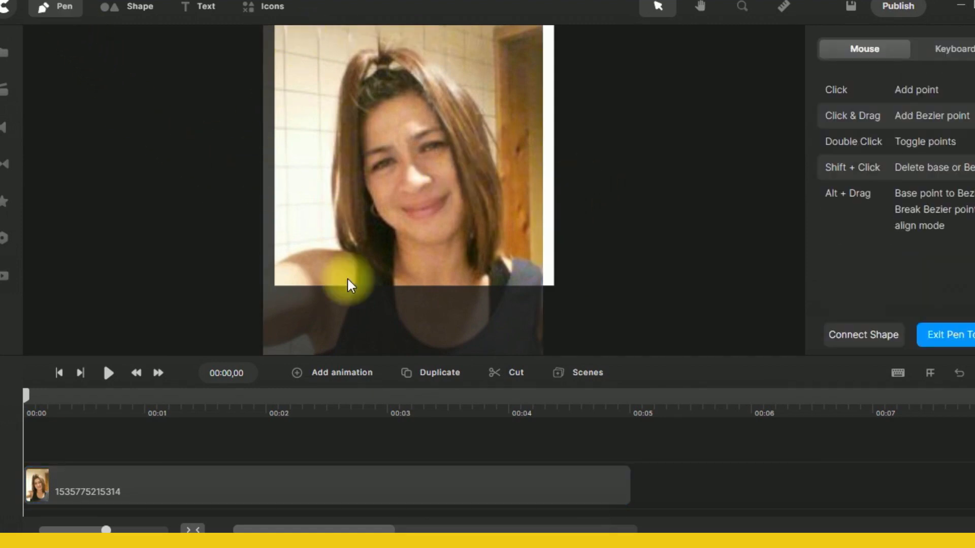
pyautogui.click(392, 278)
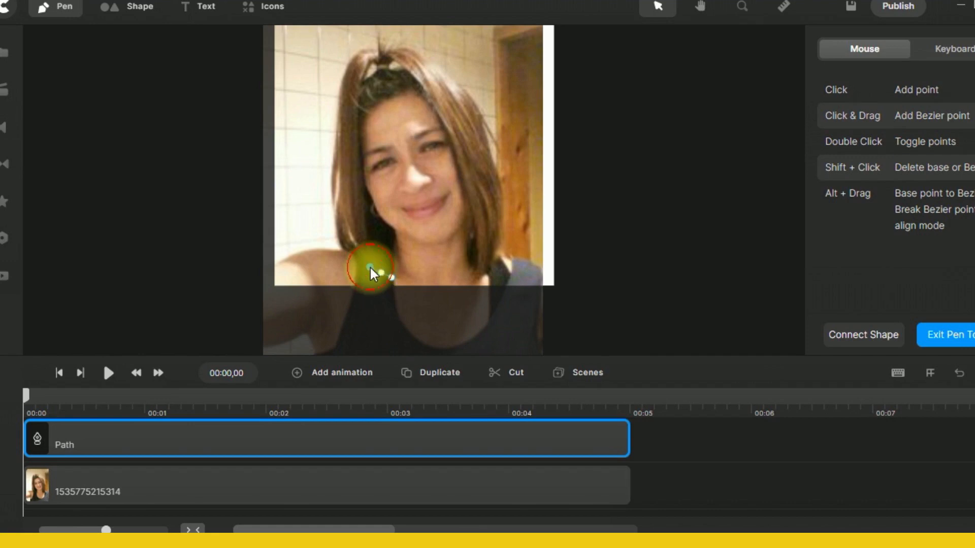
pyautogui.click(358, 258)
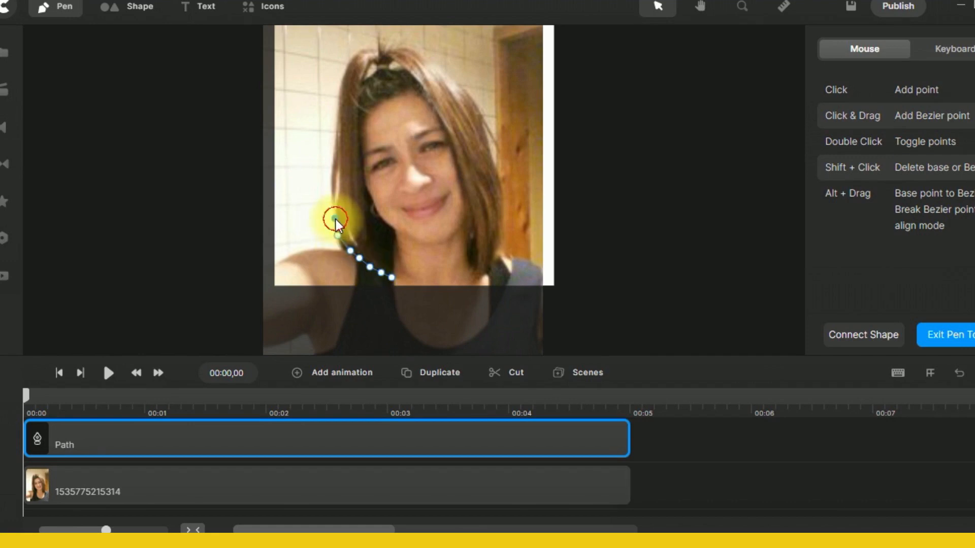
pyautogui.click(330, 194)
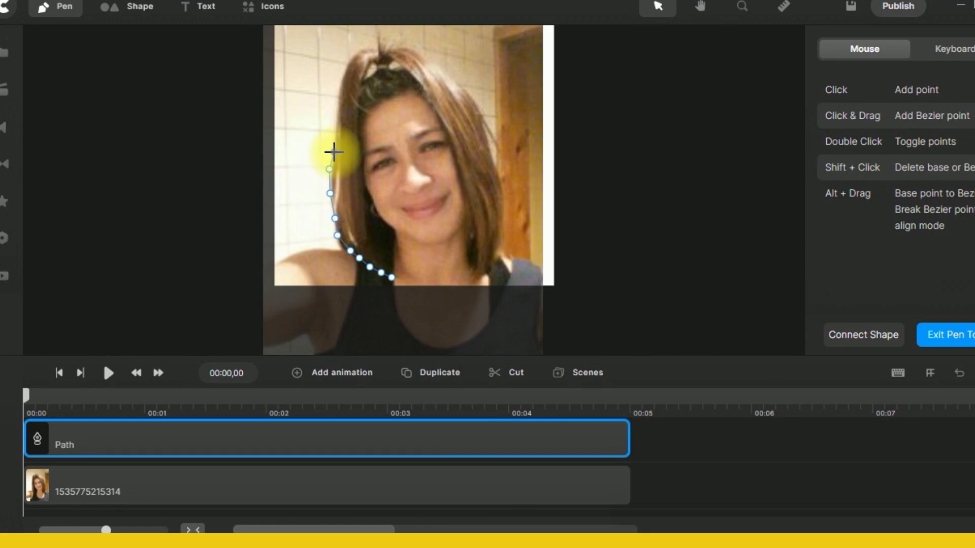
pyautogui.click(334, 152)
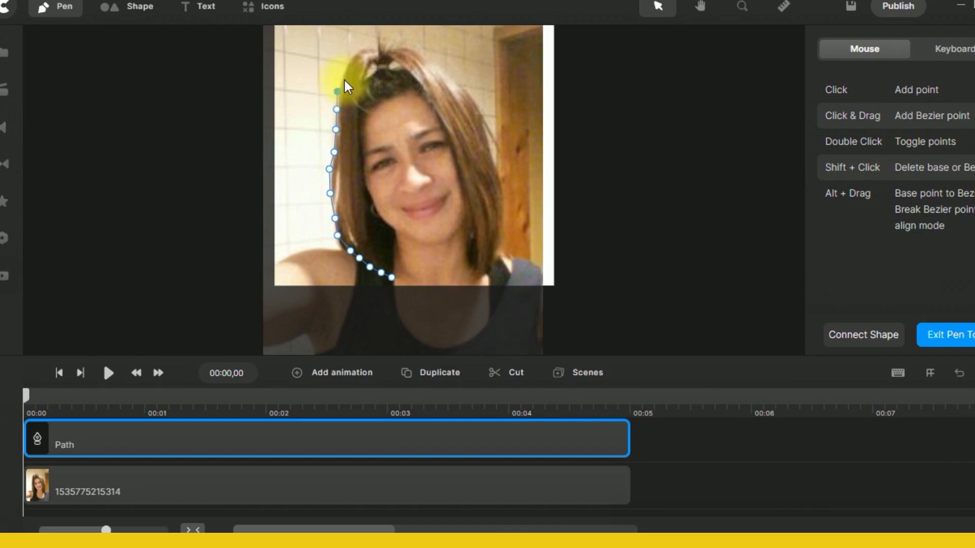
# - Continue the path down the outer hair edge on the right side of the head and around its lower tip
pyautogui.click(500, 226)
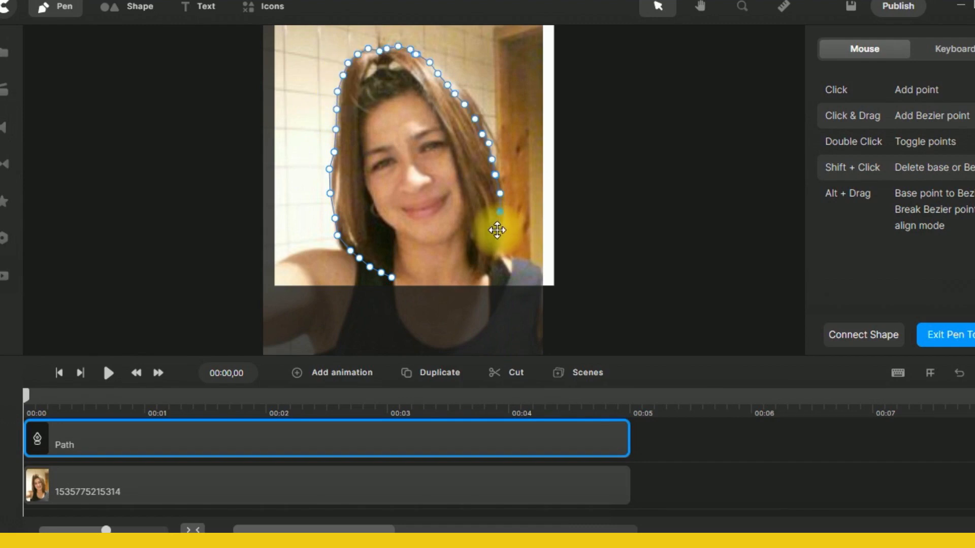
pyautogui.click(497, 229)
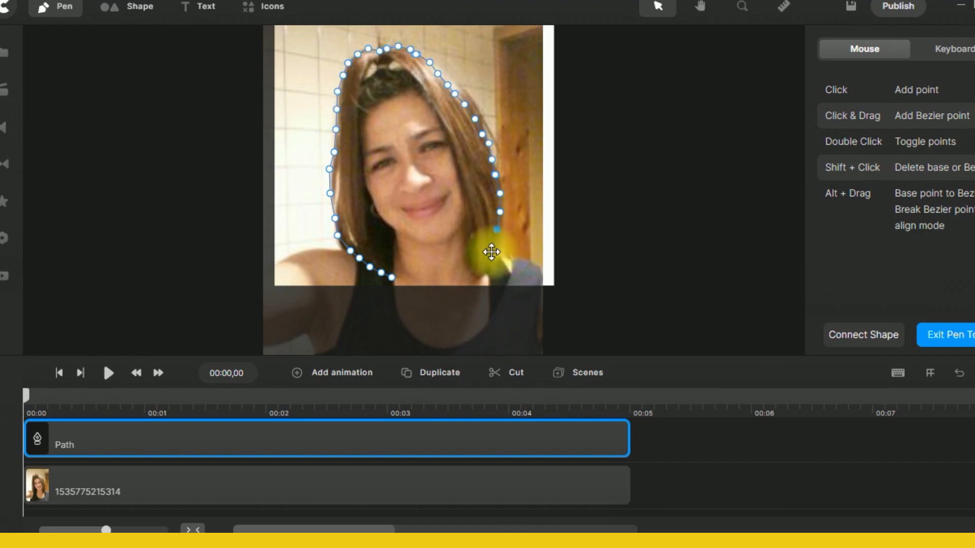
pyautogui.click(493, 253)
pyautogui.click(492, 262)
pyautogui.click(484, 276)
pyautogui.click(472, 275)
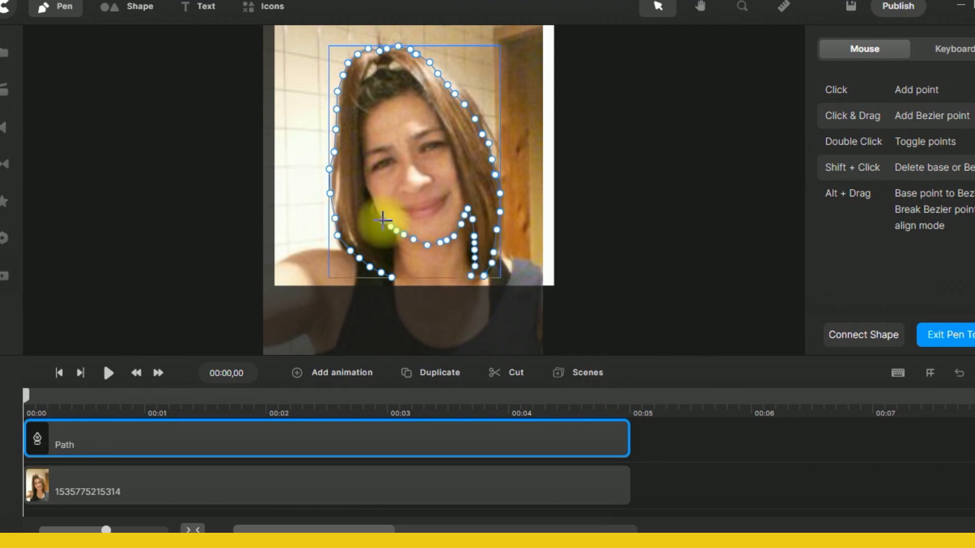
# - Trace the jawline and the inner edge of the left hair strand, and close the path into a shape
pyautogui.click(382, 220)
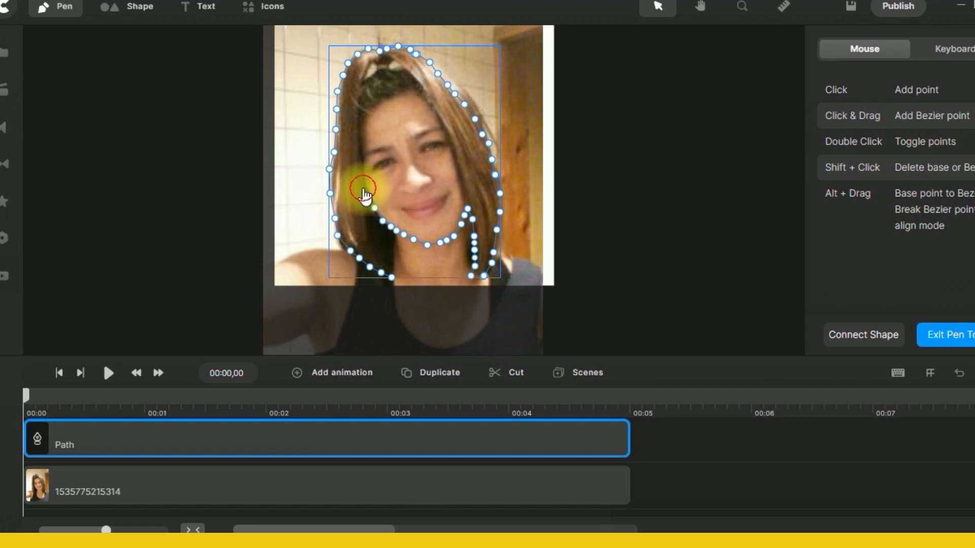
pyautogui.click(362, 189)
pyautogui.click(364, 210)
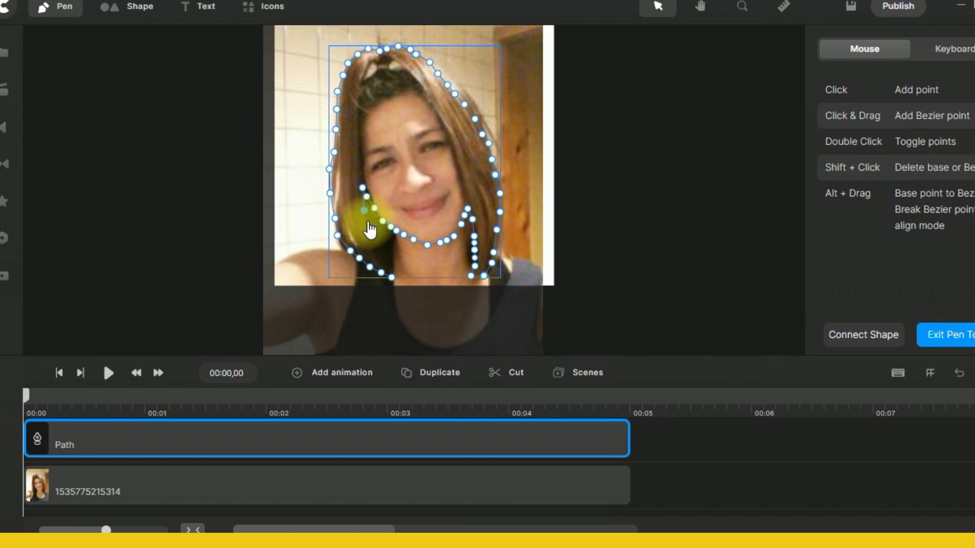
pyautogui.click(366, 221)
pyautogui.click(370, 236)
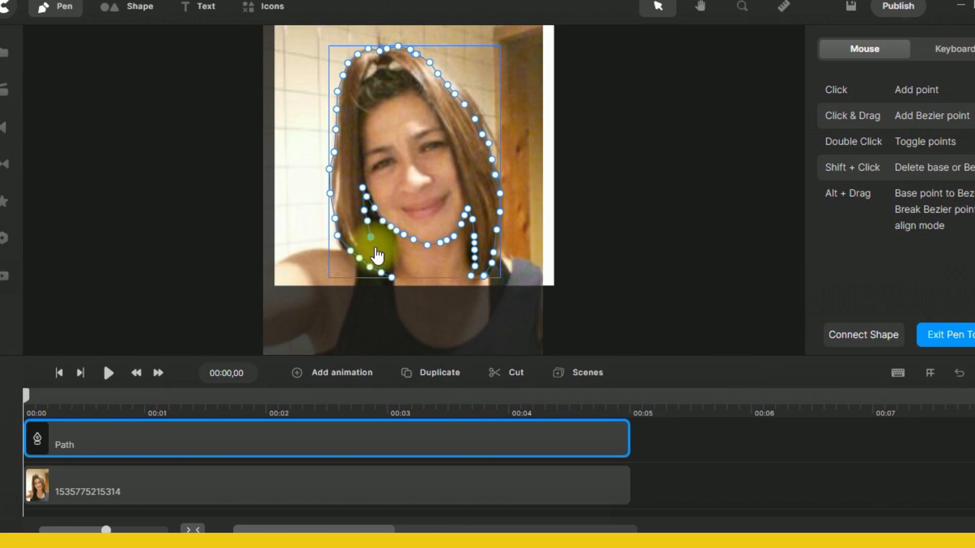
pyautogui.click(375, 247)
pyautogui.click(784, 233)
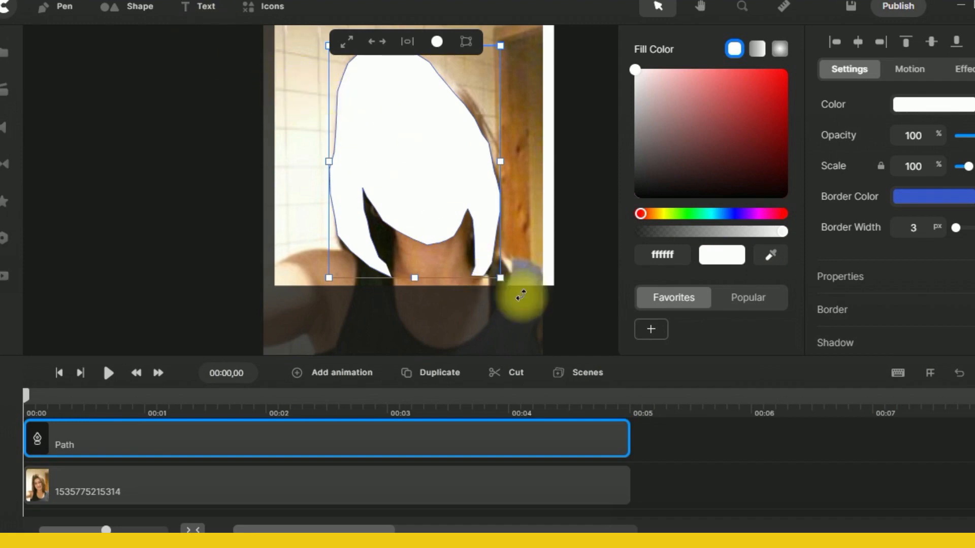
# - Select the path together with the portrait photo and mask the photo with the path
pyautogui.click(600, 319)
pyautogui.moveTo(549, 317); pyautogui.dragTo(435, 150)
pyautogui.rightClick(437, 116)
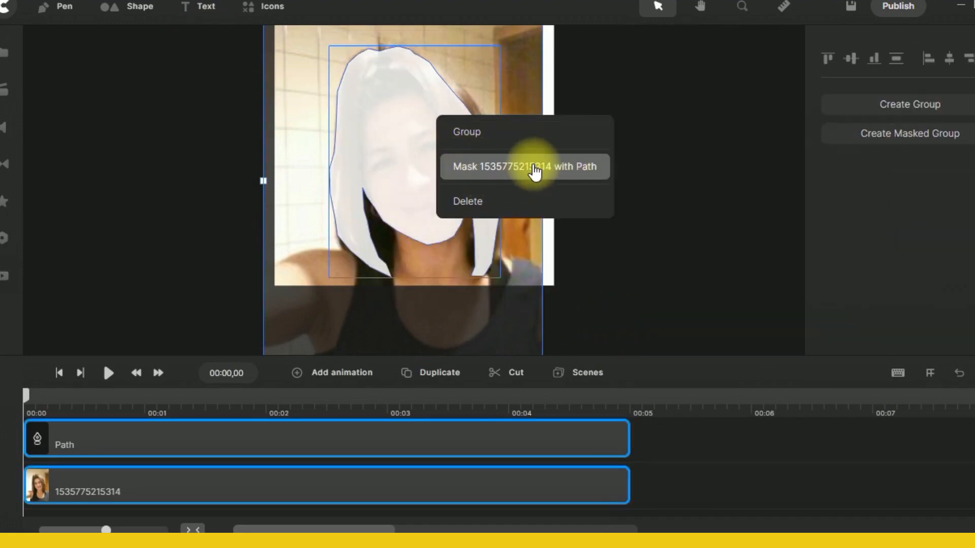
pyautogui.click(533, 170)
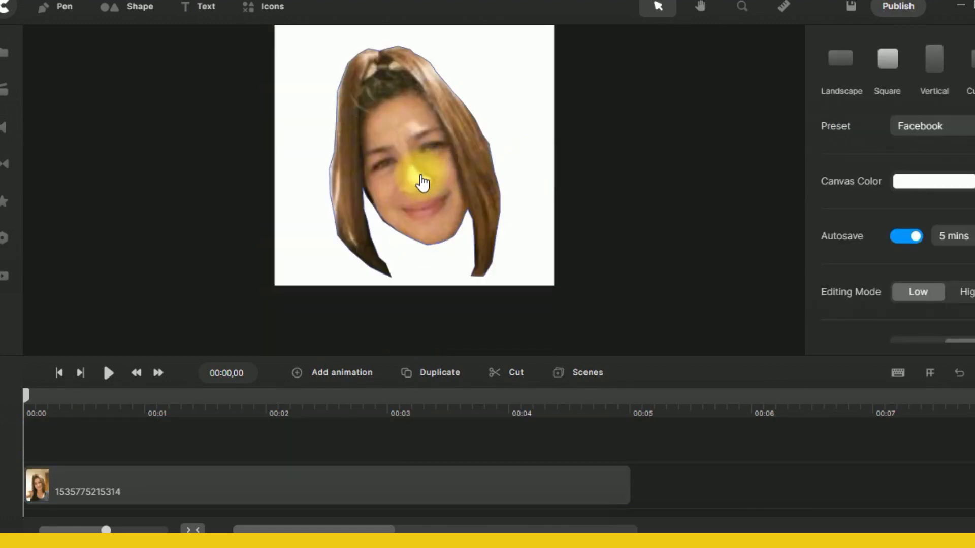
# - Take a snapshot of the masked face cutout and delete the cutout from the canvas
pyautogui.click(384, 176)
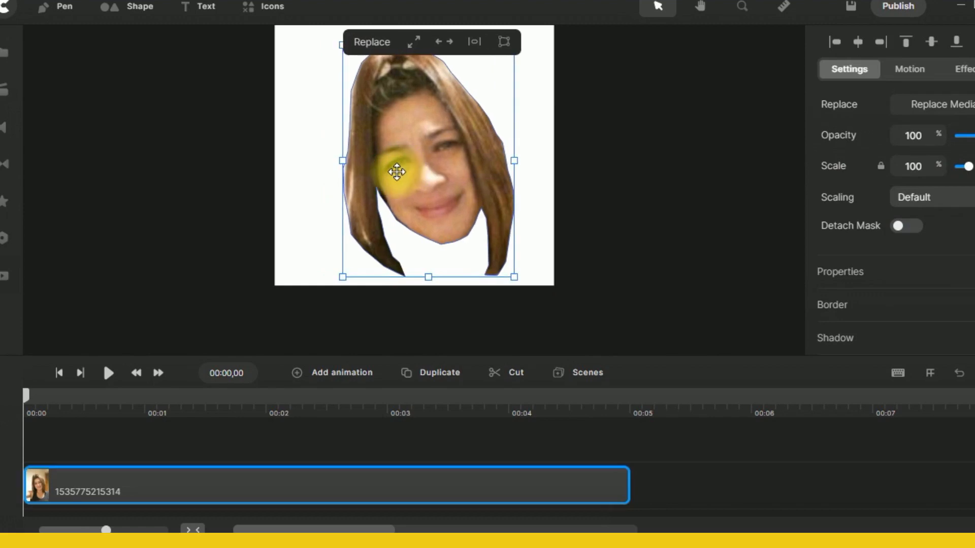
pyautogui.rightClick(433, 163)
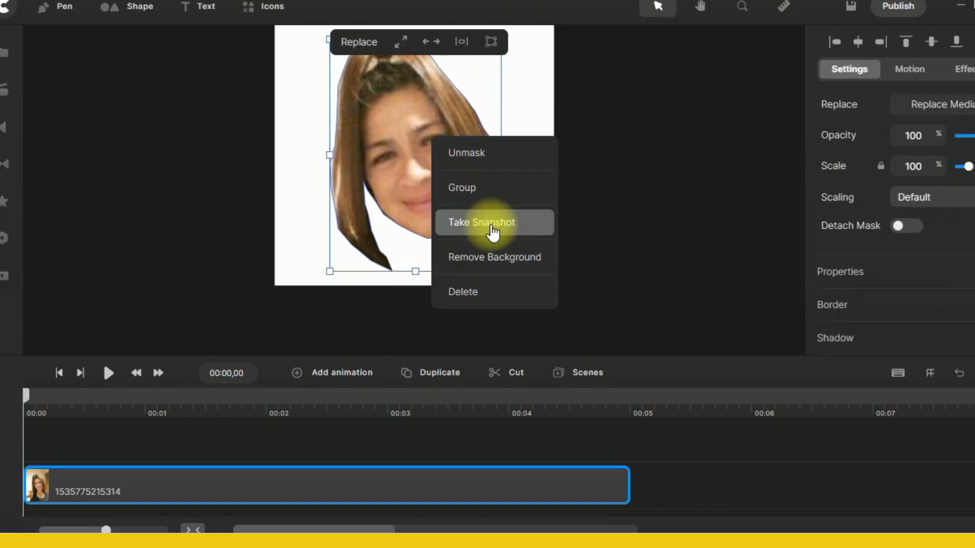
pyautogui.click(493, 223)
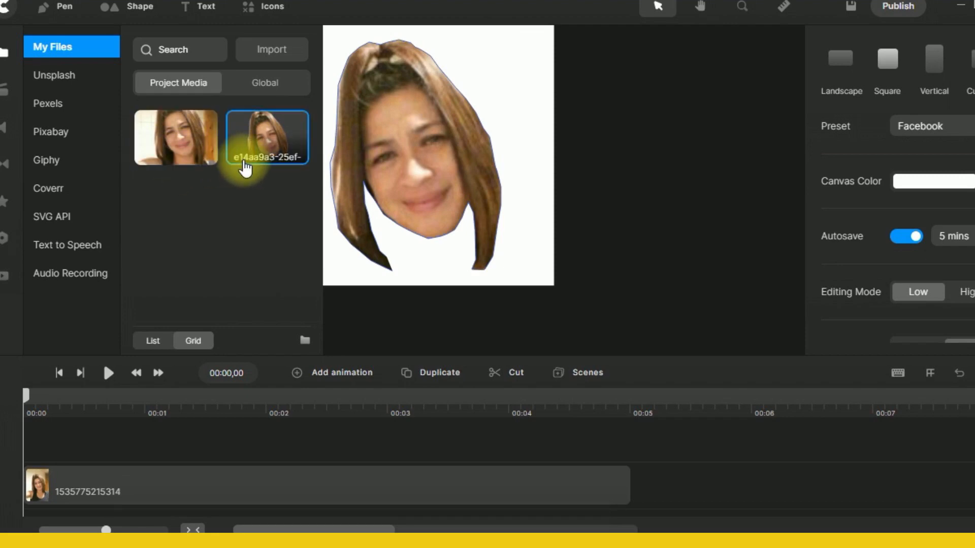
pyautogui.rightClick(466, 152)
pyautogui.click(526, 294)
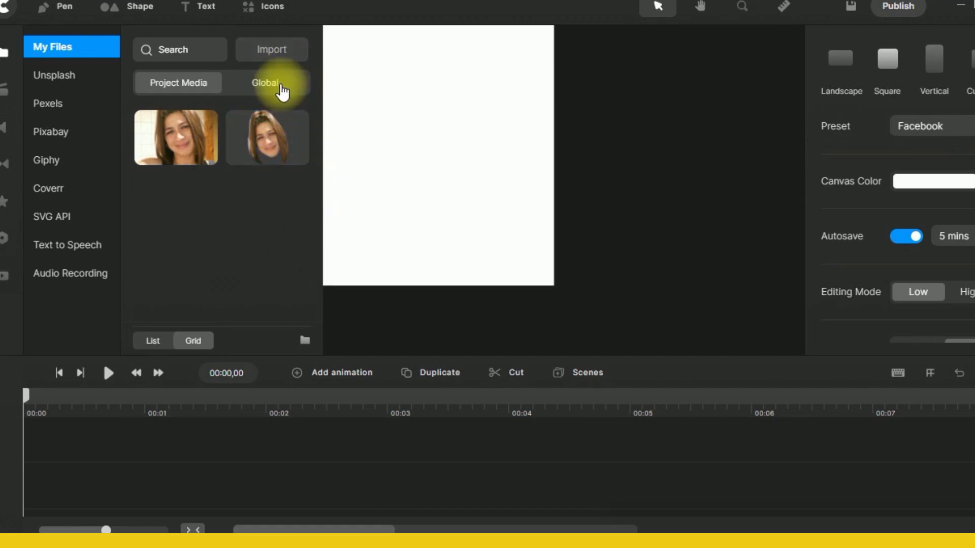
# - Add a new folder to the global media files and name it faces
pyautogui.click(267, 84)
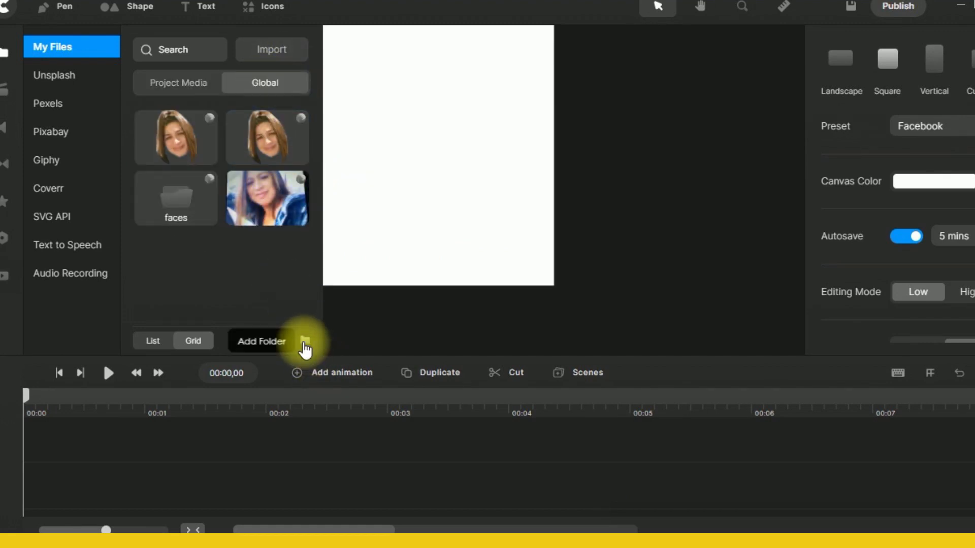
pyautogui.click(305, 341)
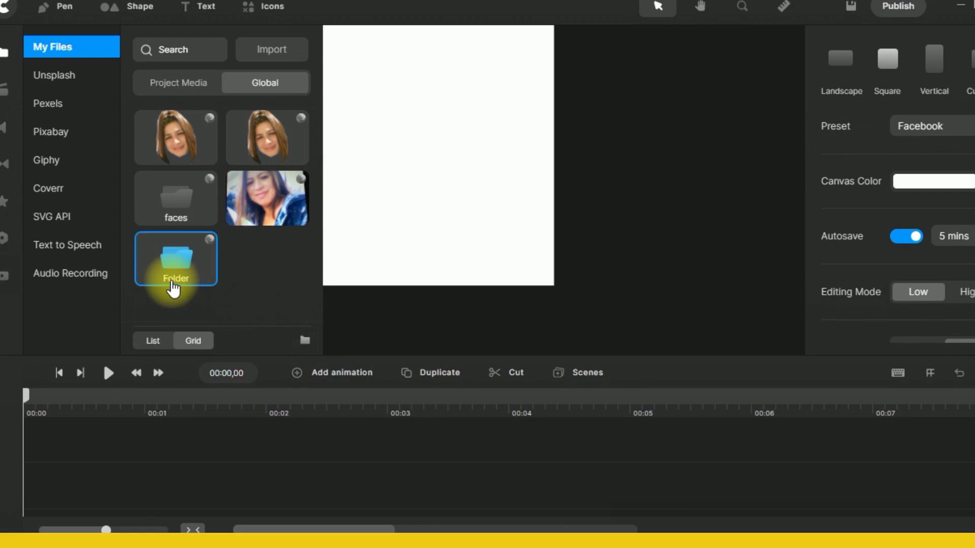
pyautogui.rightClick(179, 280)
pyautogui.click(203, 322)
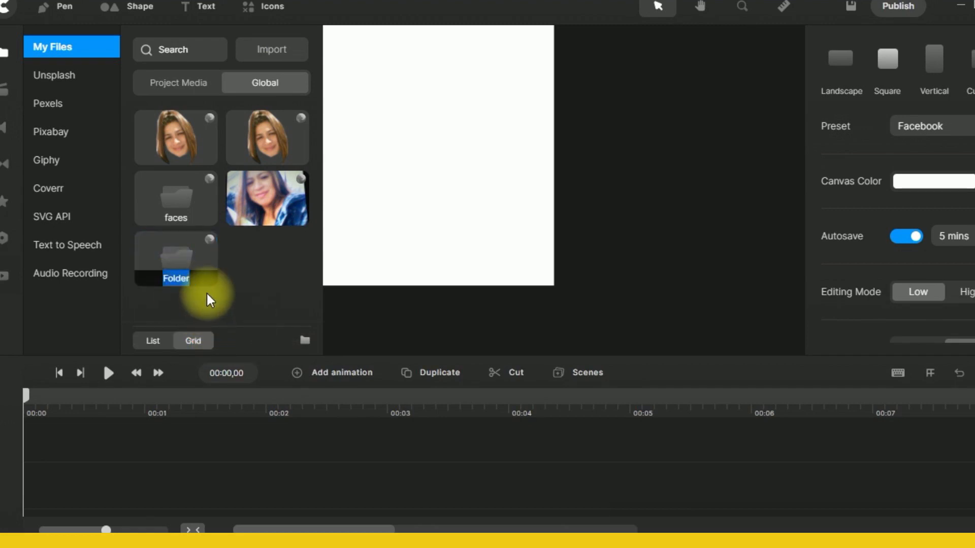
pyautogui.press('BackSpace')
pyautogui.write('faces')
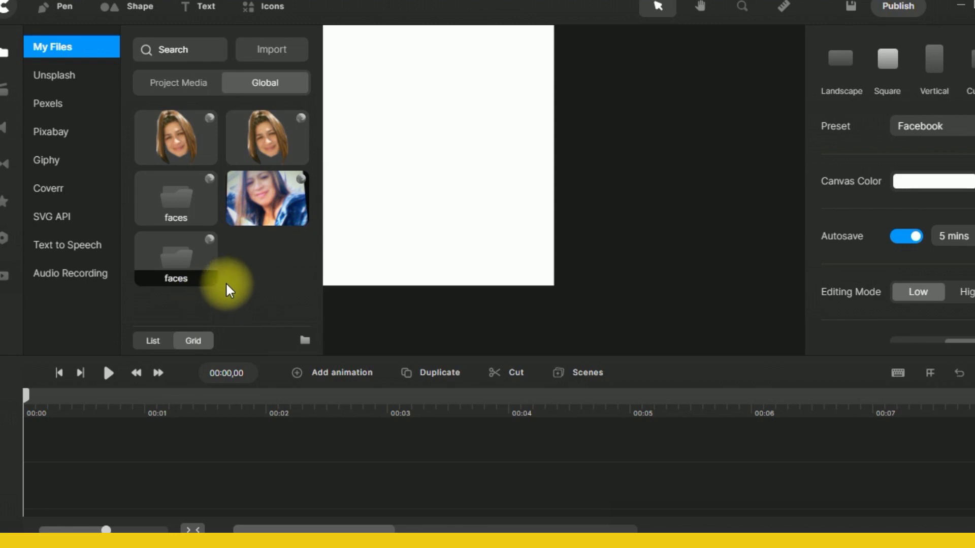
# - Delete the older duplicate faces folder from the global media files
pyautogui.click(205, 189)
pyautogui.rightClick(203, 186)
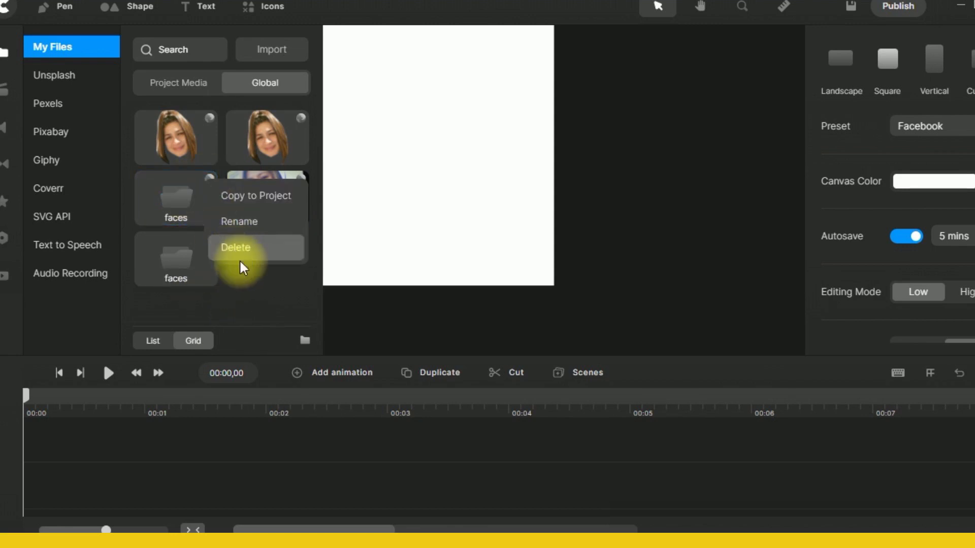
pyautogui.click(254, 248)
# - Open the remaining faces folder in the global media files to view its contents
pyautogui.click(279, 191)
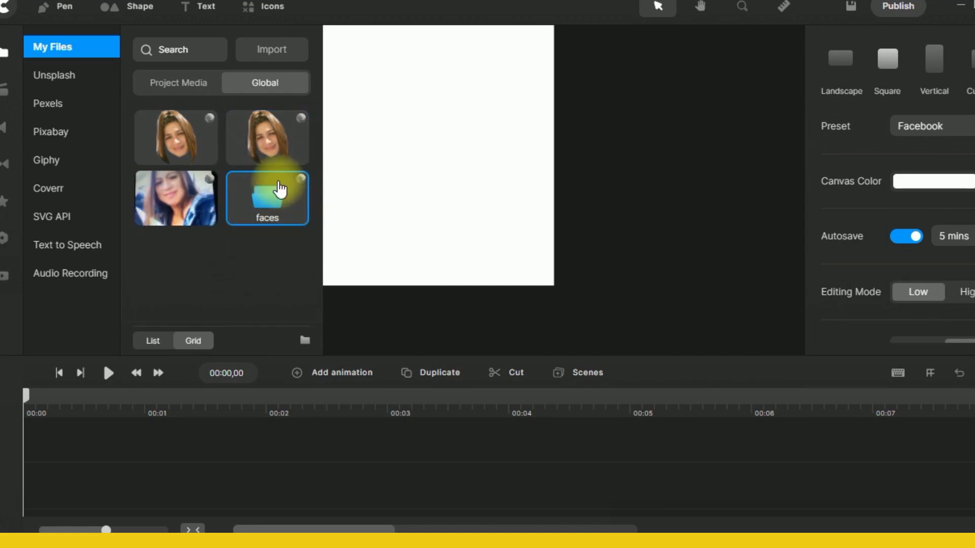
pyautogui.doubleClick(281, 192)
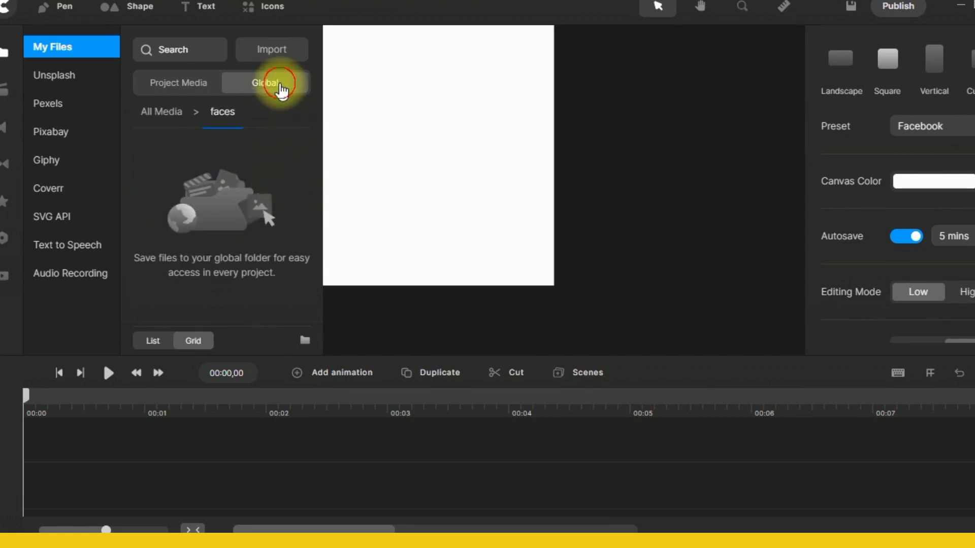
pyautogui.click(279, 83)
pyautogui.click(266, 218)
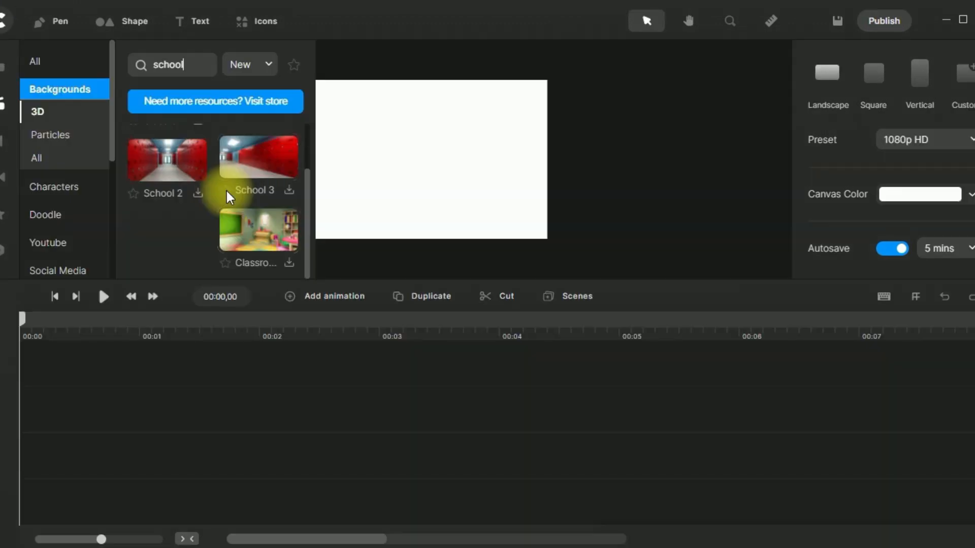
# - Download a 3D school background from the school search results
pyautogui.scroll(2, 226, 196)
pyautogui.click(183, 173)
pyautogui.click(196, 185)
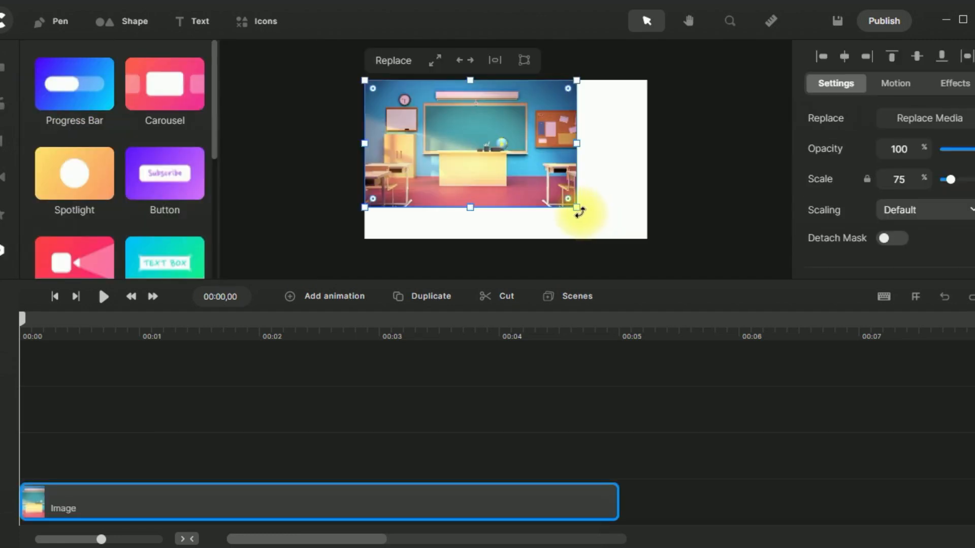
# - Scale the classroom image up until it covers the full canvas and deselect it
pyautogui.click(581, 209)
pyautogui.moveTo(582, 209); pyautogui.dragTo(664, 240)
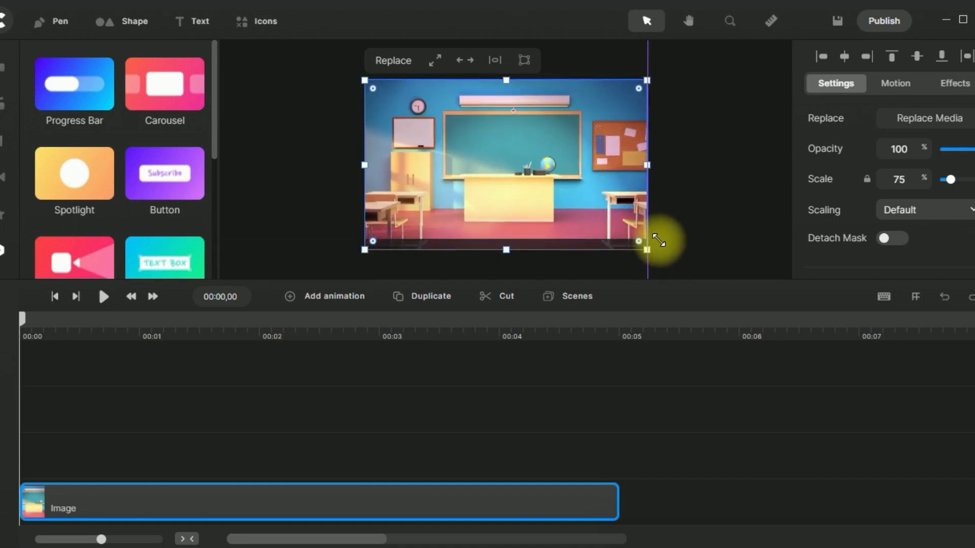
pyautogui.click(696, 175)
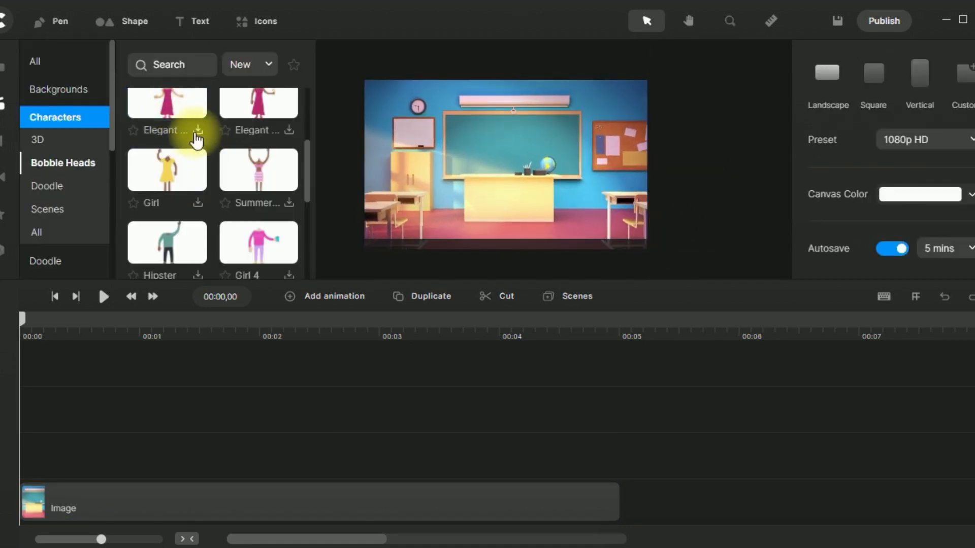
# - Download the Elegant Woman 2 bobble-head character in the orange-free magenta dress and place it on the classroom canvas
pyautogui.click(196, 133)
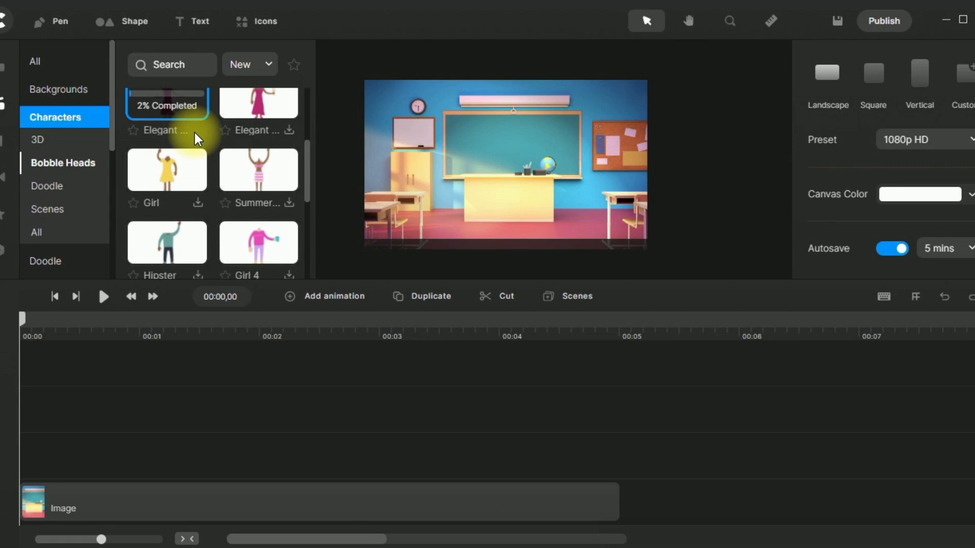
pyautogui.scroll(2, 196, 138)
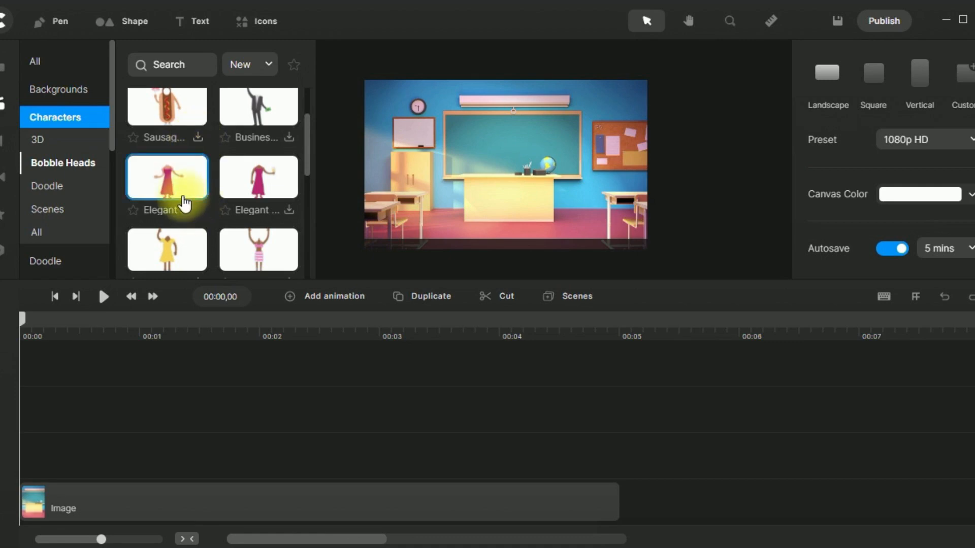
pyautogui.moveTo(179, 190); pyautogui.dragTo(486, 197)
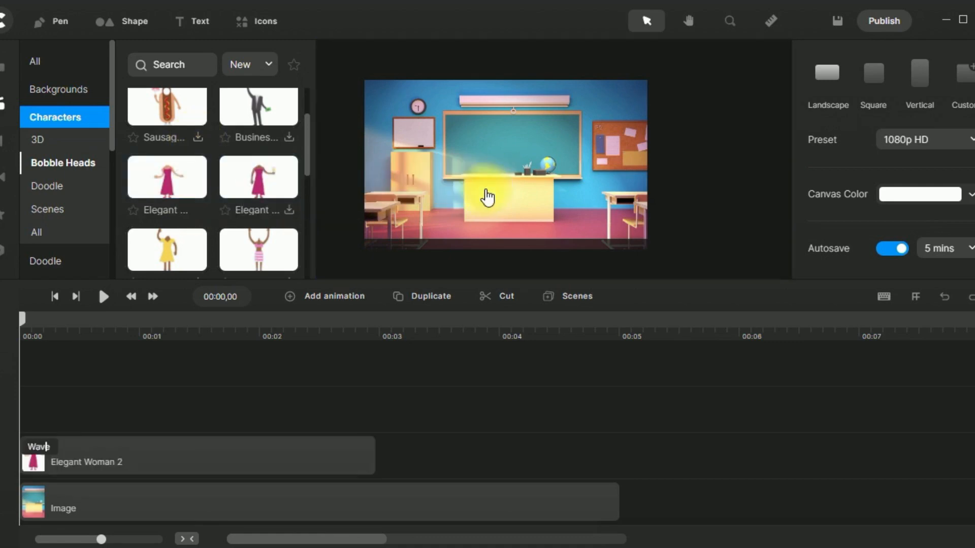
# - Position the bobble-head woman in front of the left end of the teacher's desk and enlarge her slightly
pyautogui.moveTo(497, 202)
pyautogui.mouseDown()
pyautogui.moveTo(459, 209)
pyautogui.moveTo(483, 164)
pyautogui.moveTo(480, 201)
pyautogui.mouseUp()
pyautogui.rightClick(480, 206)
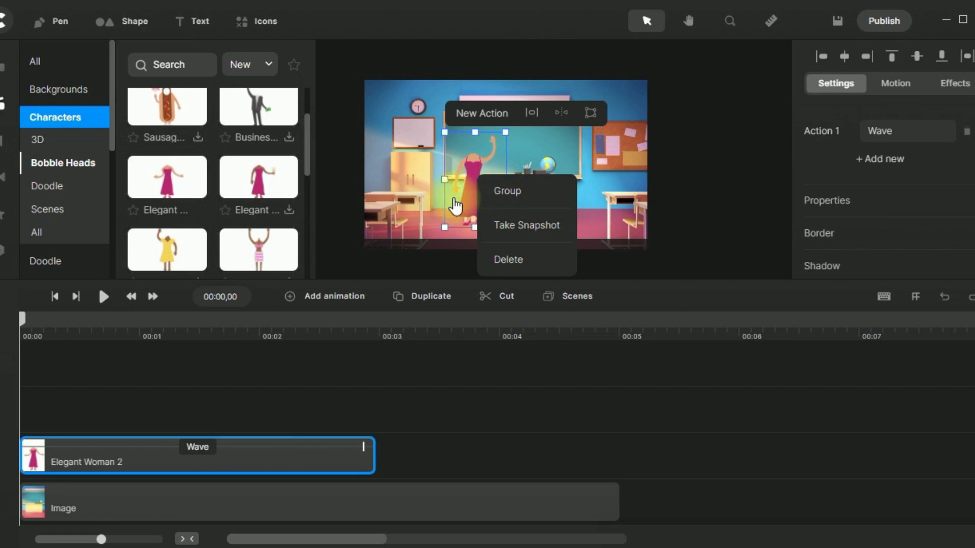
pyautogui.click(444, 213)
pyautogui.moveTo(445, 227); pyautogui.dragTo(432, 239)
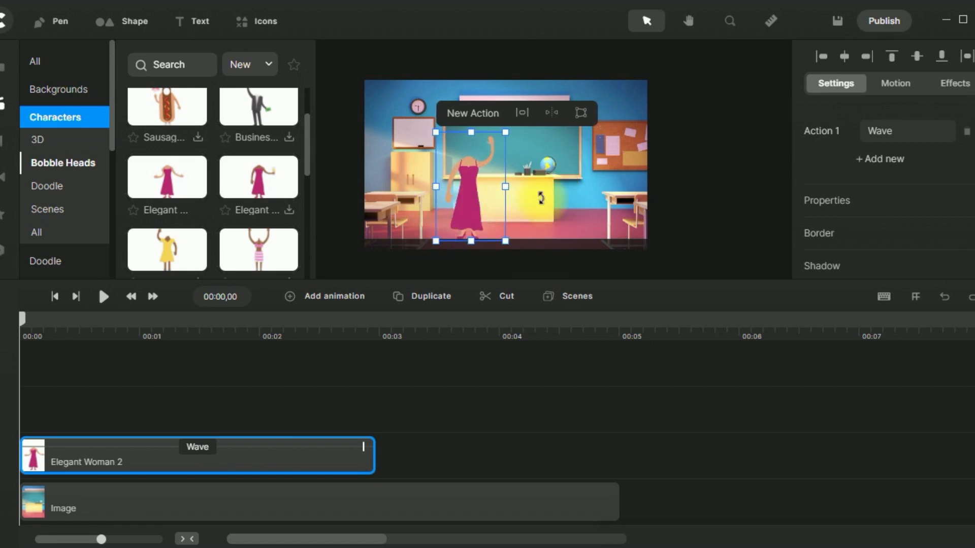
pyautogui.click(563, 201)
pyautogui.click(462, 192)
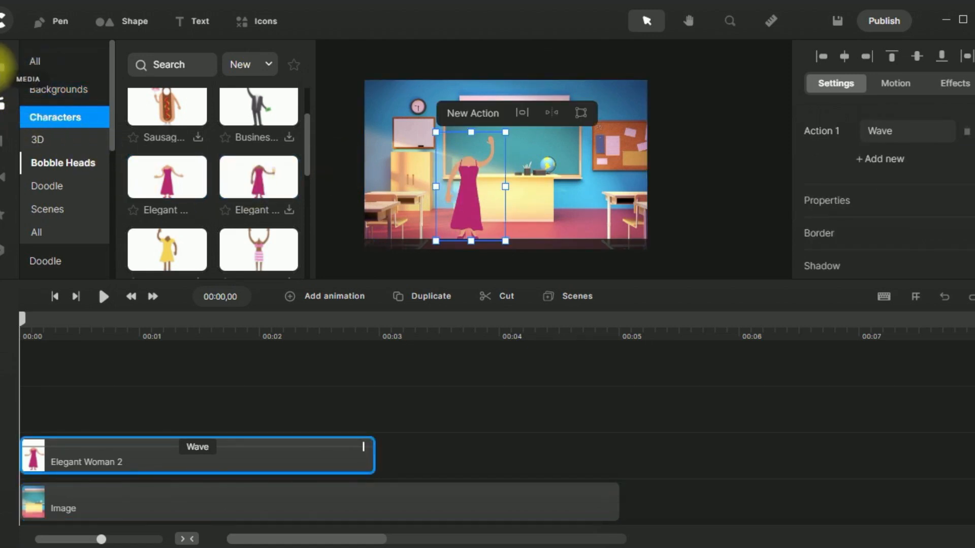
# - Add the cut-out face from the global media files, shrink it to 36% scale and fit it on the woman's neck
pyautogui.click(5, 66)
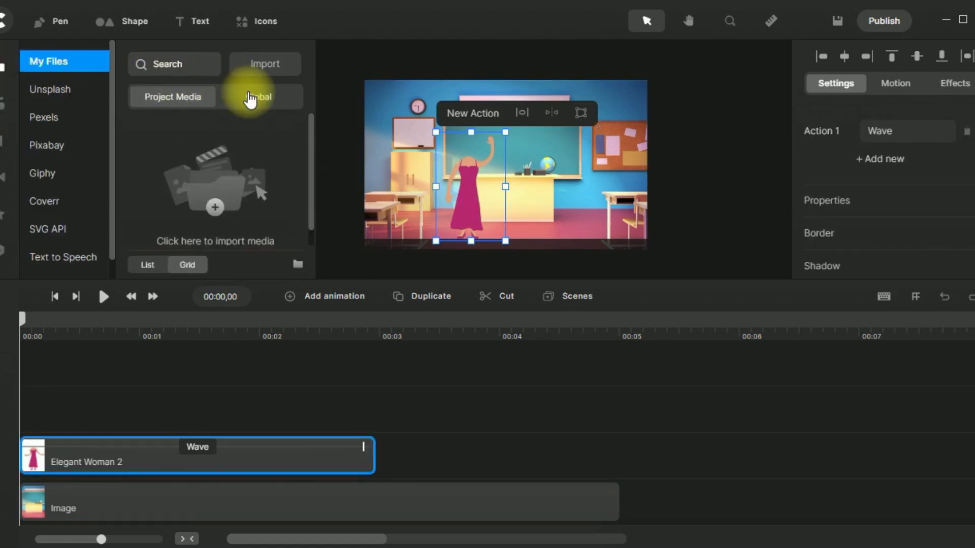
pyautogui.click(250, 97)
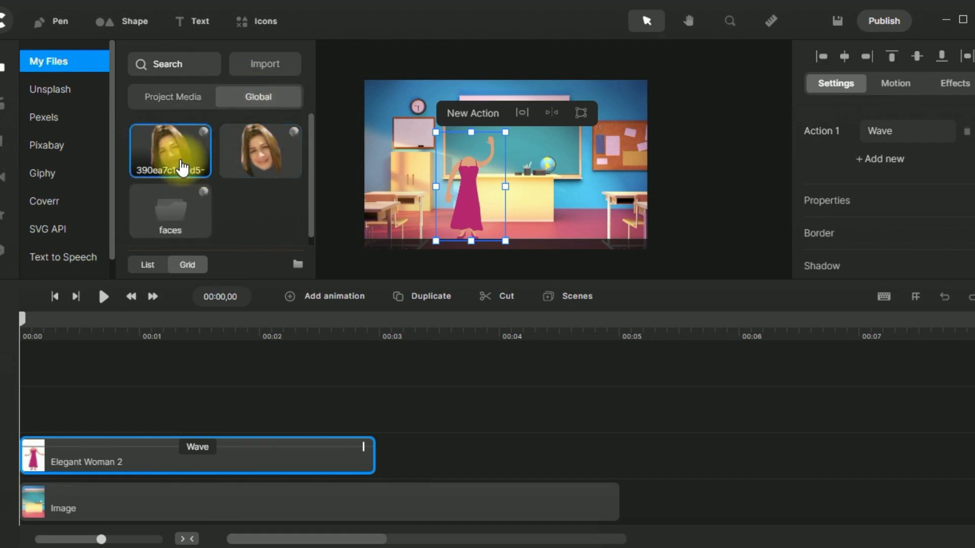
pyautogui.moveTo(182, 168); pyautogui.dragTo(475, 152)
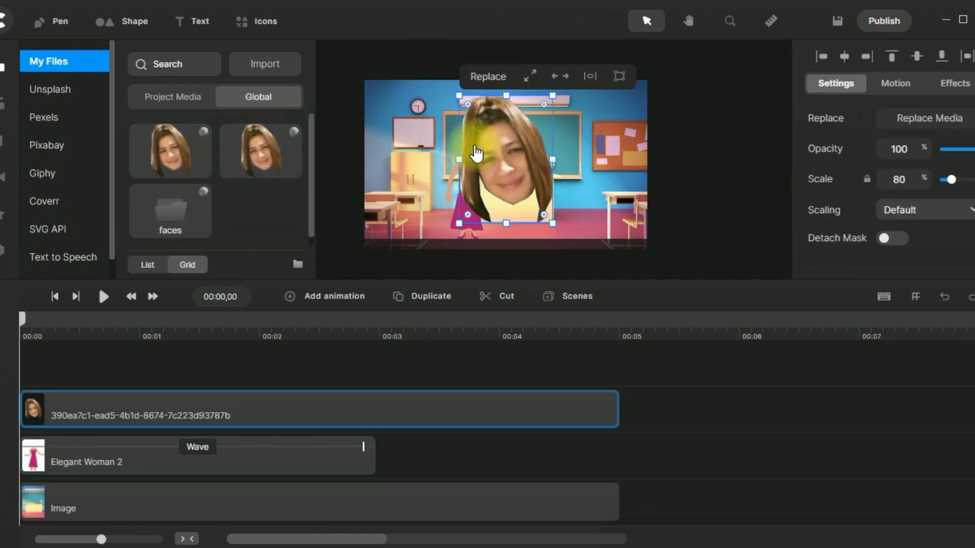
pyautogui.moveTo(555, 221); pyautogui.dragTo(492, 161)
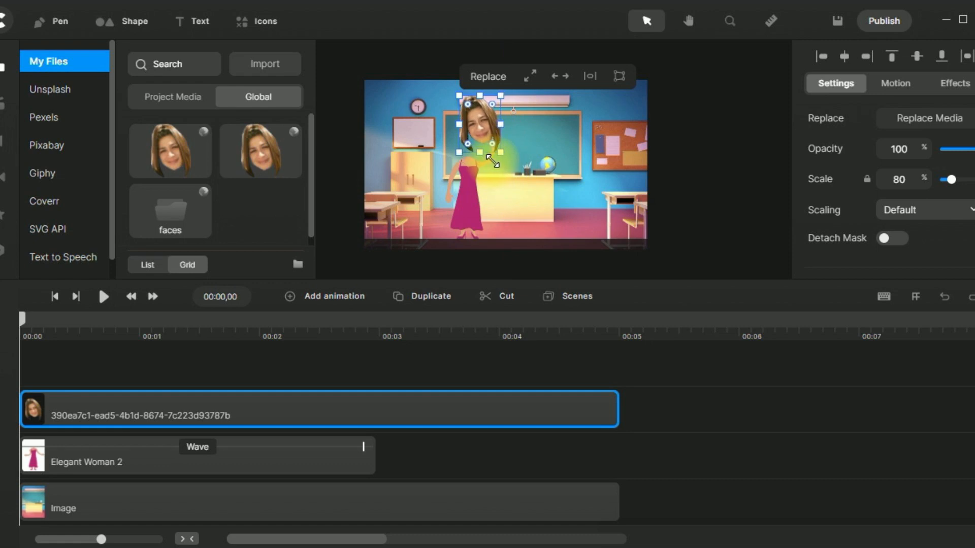
pyautogui.moveTo(485, 128); pyautogui.dragTo(467, 144)
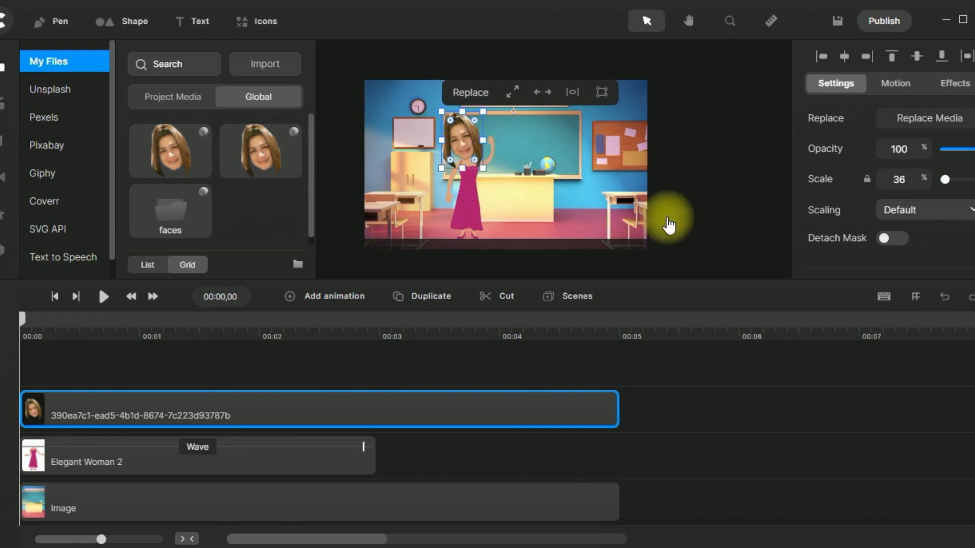
pyautogui.click(710, 201)
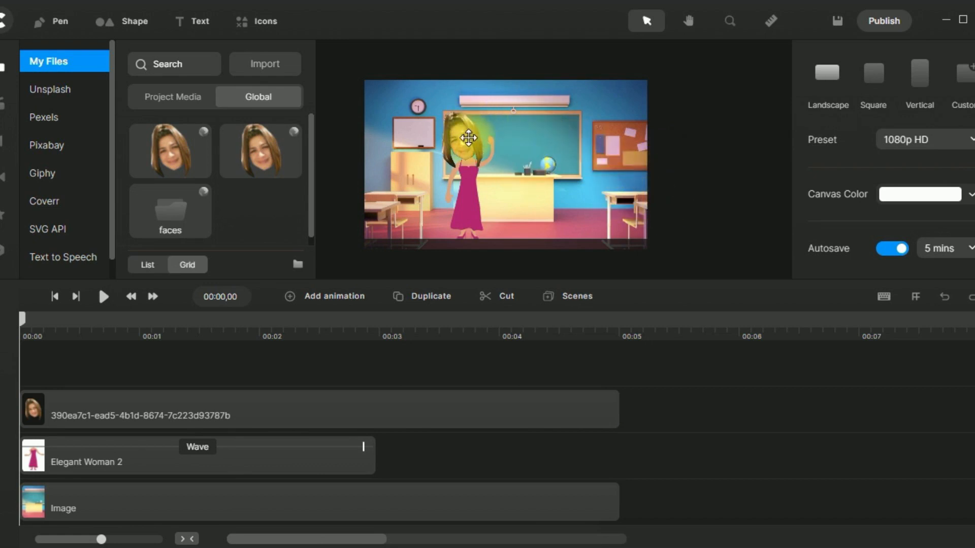
pyautogui.click(466, 136)
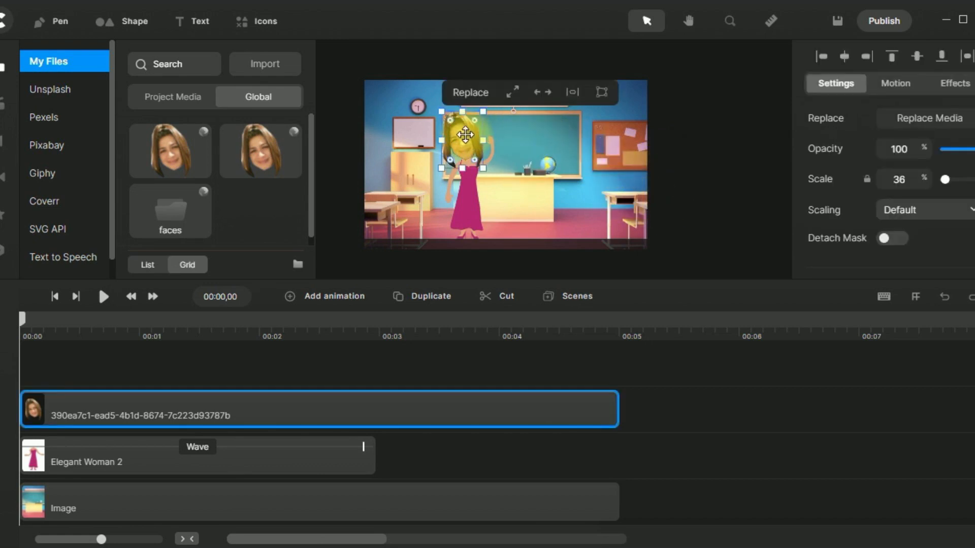
pyautogui.click(730, 21)
pyautogui.moveTo(685, 131); pyautogui.dragTo(651, 124)
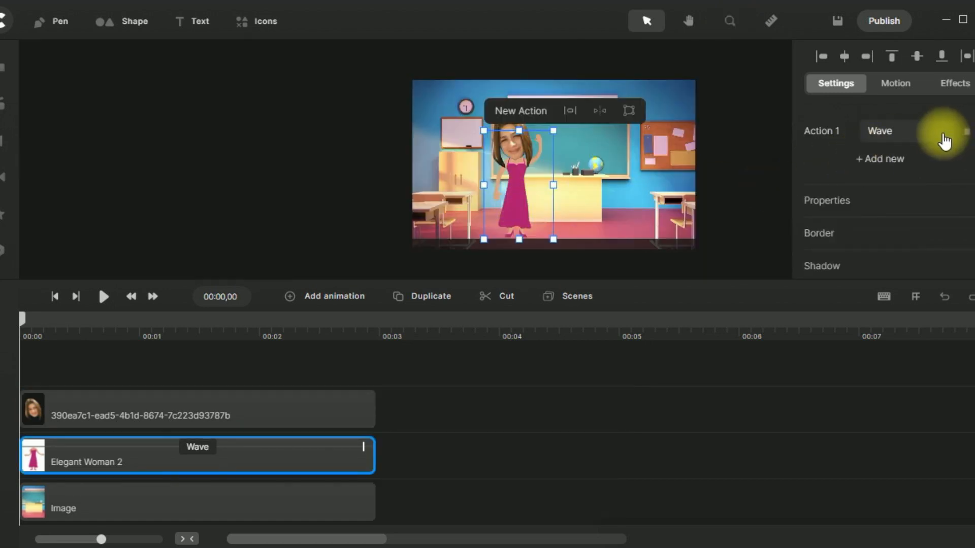
# - Try the character's Champagne, Dance, Dance 2, Dance 3, Face Sign and Face Sign 2 actions, and set Action 1 back to Wave
pyautogui.click(944, 141)
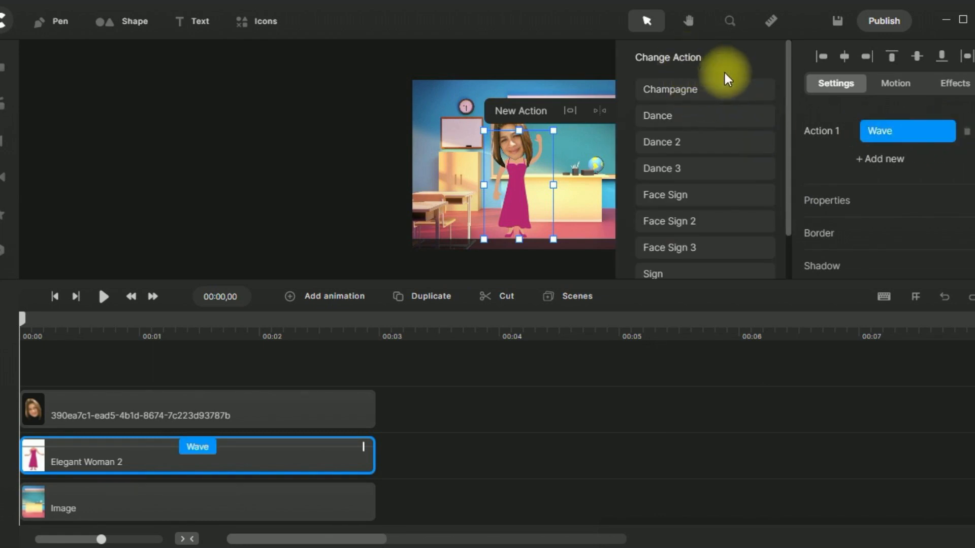
pyautogui.click(692, 94)
pyautogui.click(670, 120)
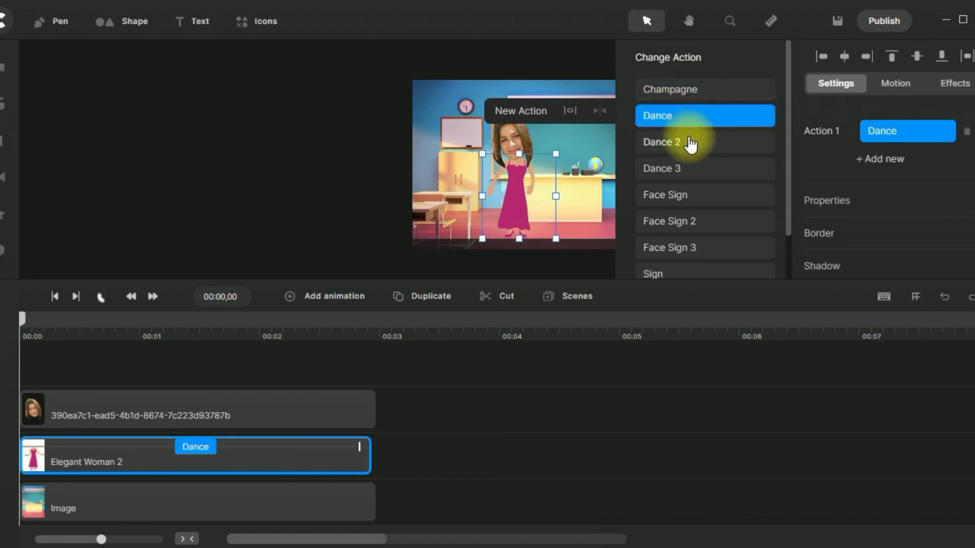
pyautogui.click(683, 142)
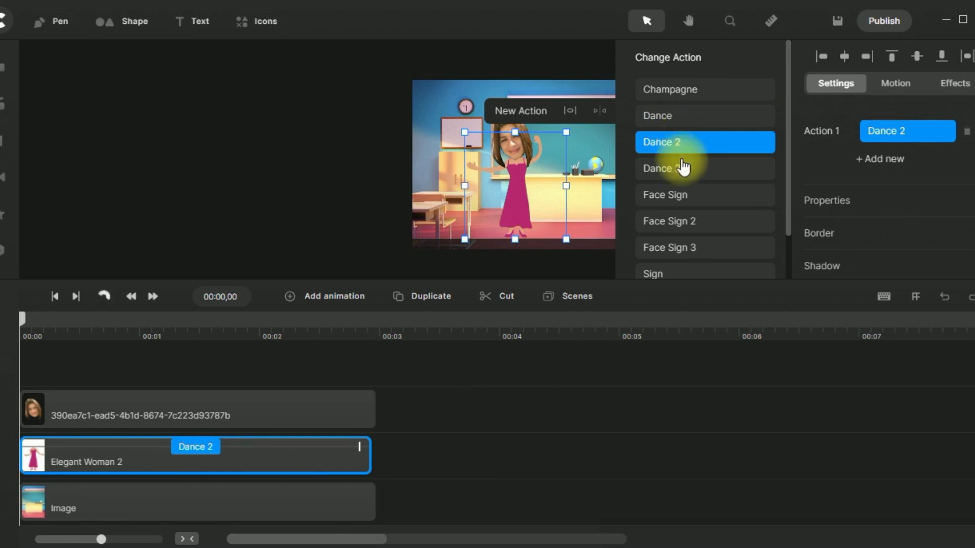
pyautogui.click(660, 170)
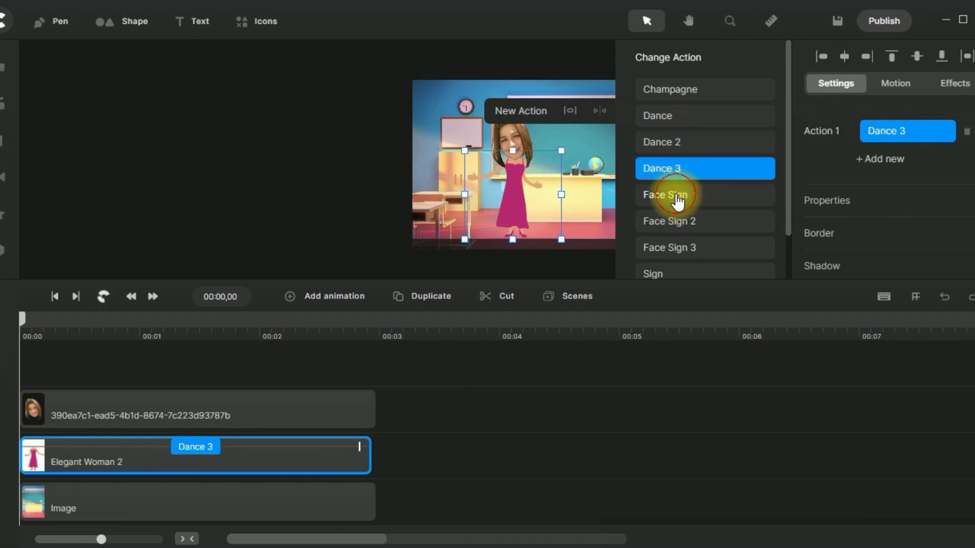
pyautogui.click(679, 202)
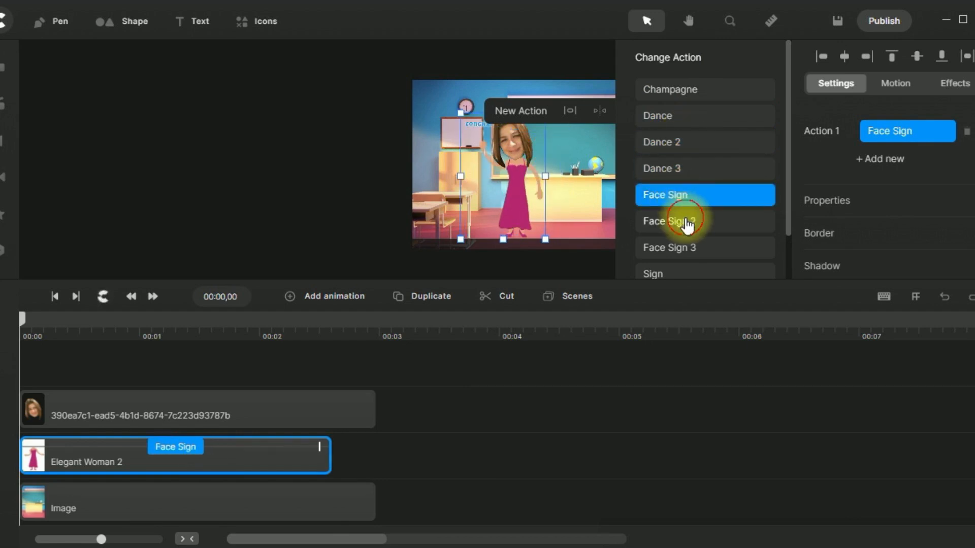
pyautogui.click(685, 224)
pyautogui.scroll(-2, 687, 229)
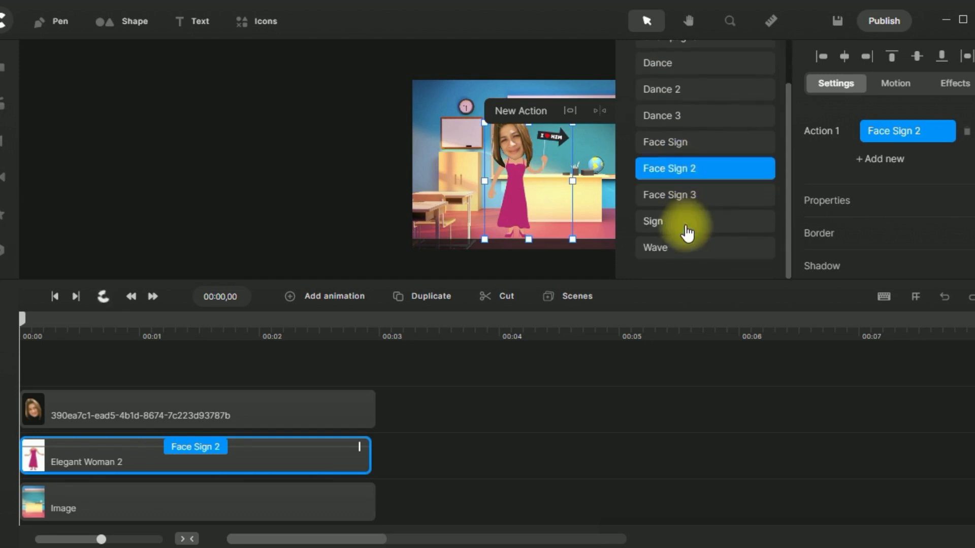
pyautogui.click(670, 247)
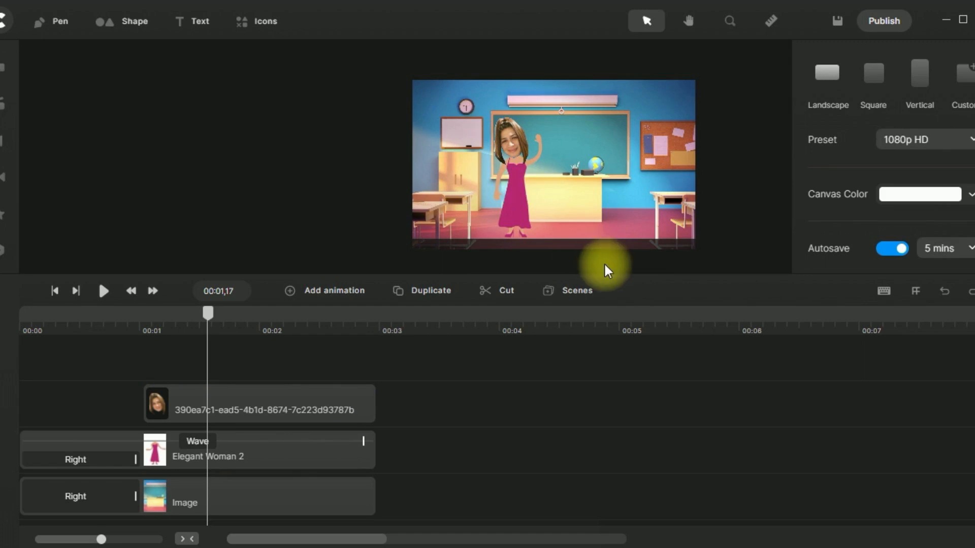
# - Combine the face, the bobble-head woman and the classroom image into one group and play the scene from the start
pyautogui.moveTo(607, 272); pyautogui.dragTo(484, 113)
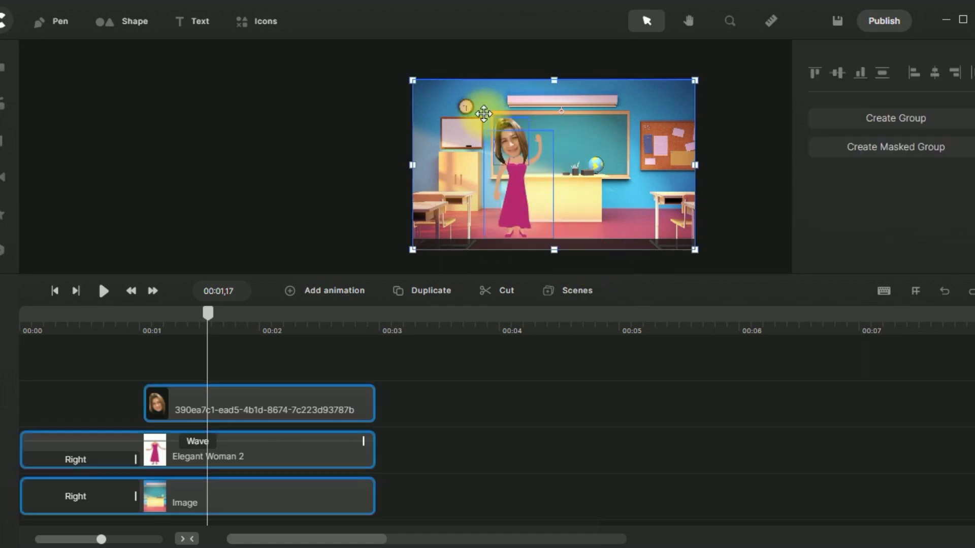
pyautogui.rightClick(536, 195)
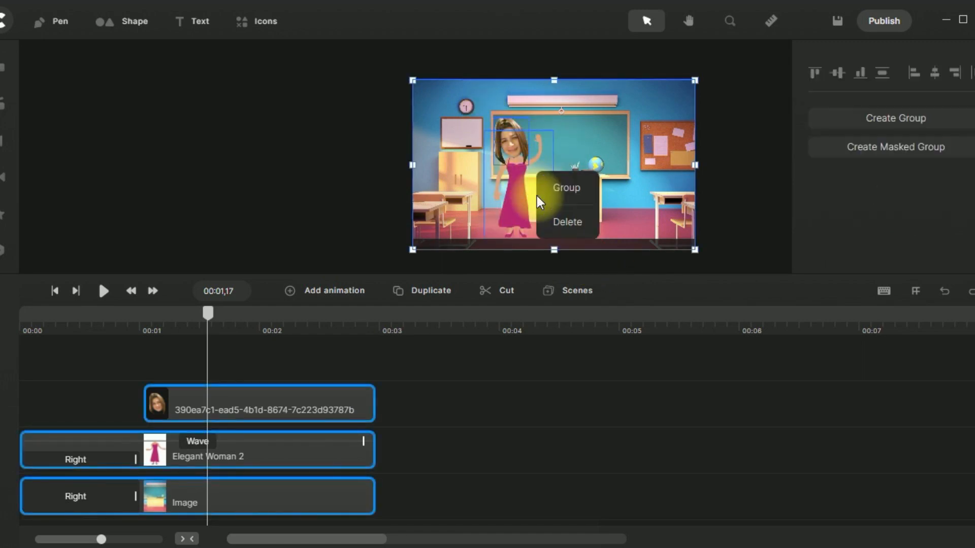
pyautogui.click(558, 189)
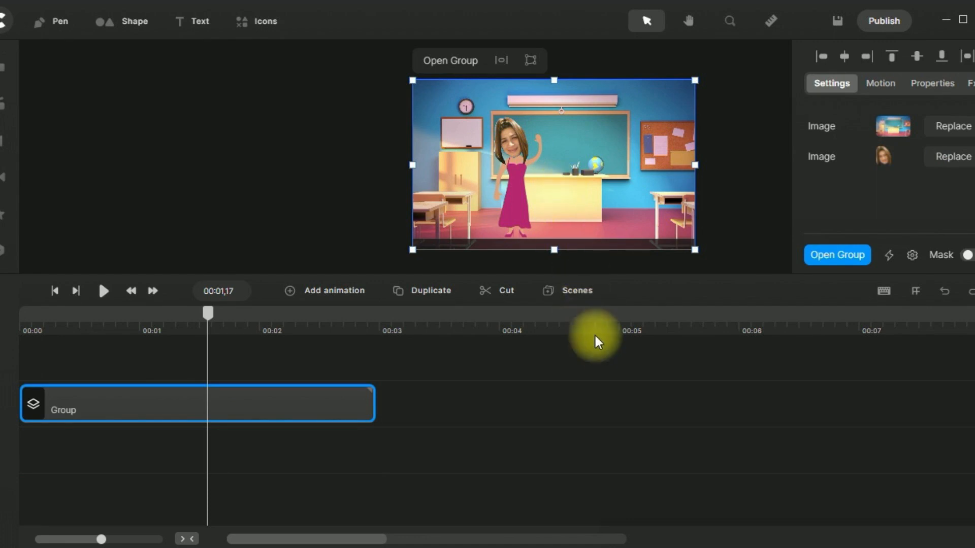
pyautogui.click(595, 358)
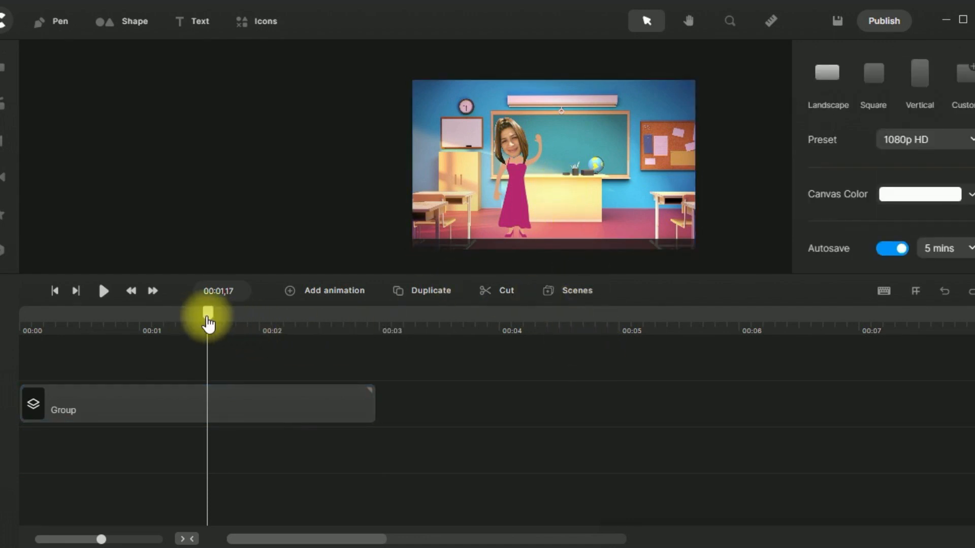
pyautogui.moveTo(208, 320); pyautogui.dragTo(11, 425)
pyautogui.click(100, 298)
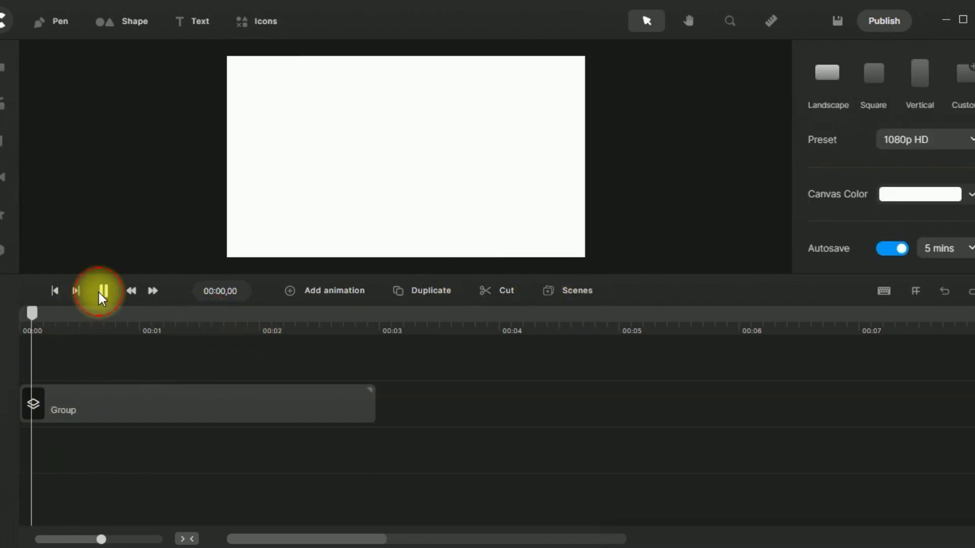